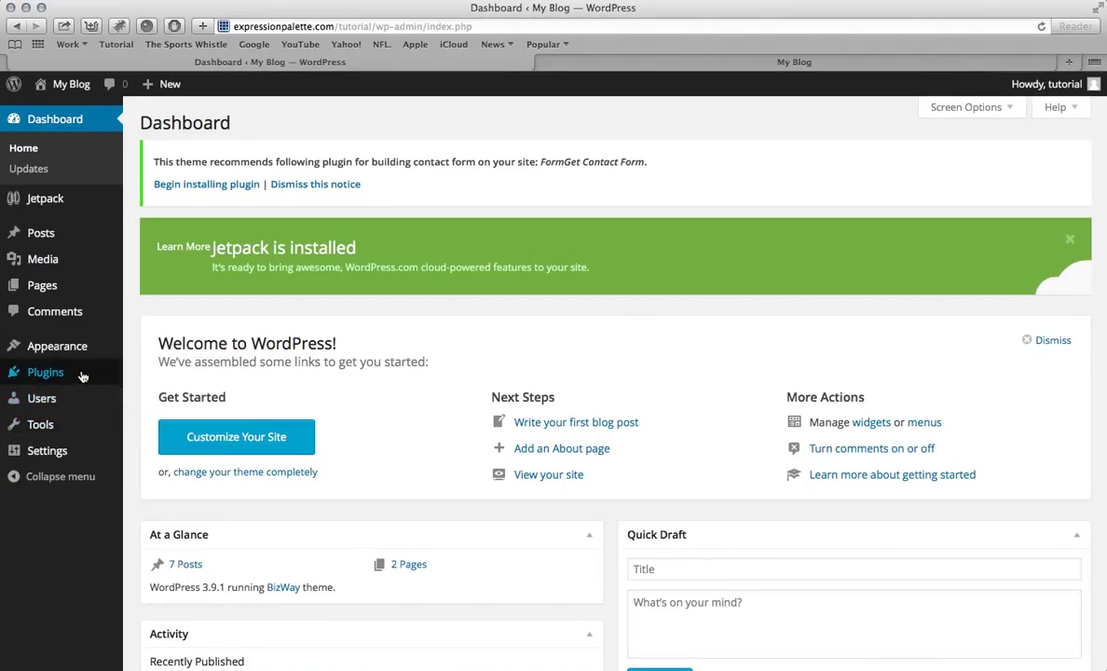
Search the plugin directory for bbPress and install version 2.5.4
mouse_move(82, 373)
left_click(154, 399)
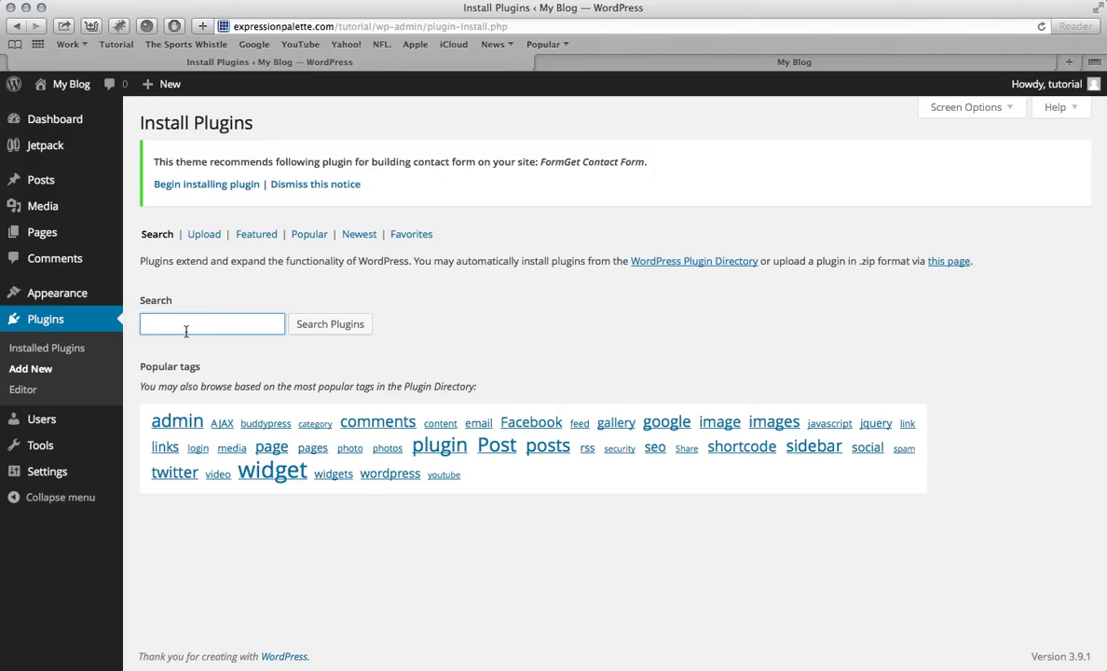
type("bbPress")
left_click(326, 338)
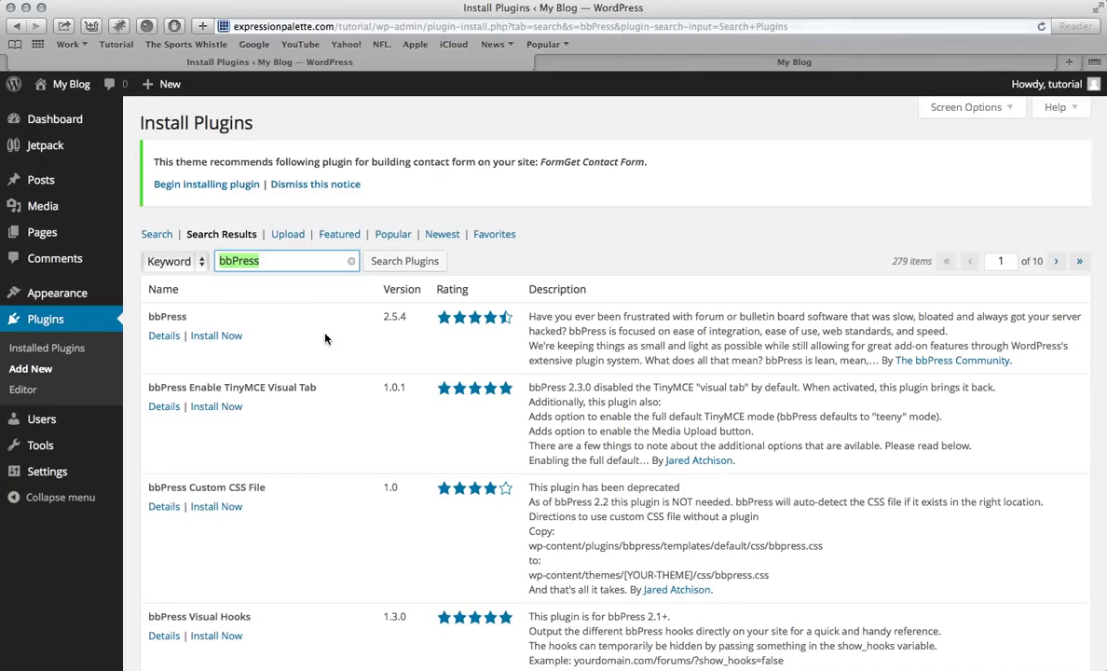
left_click(165, 337)
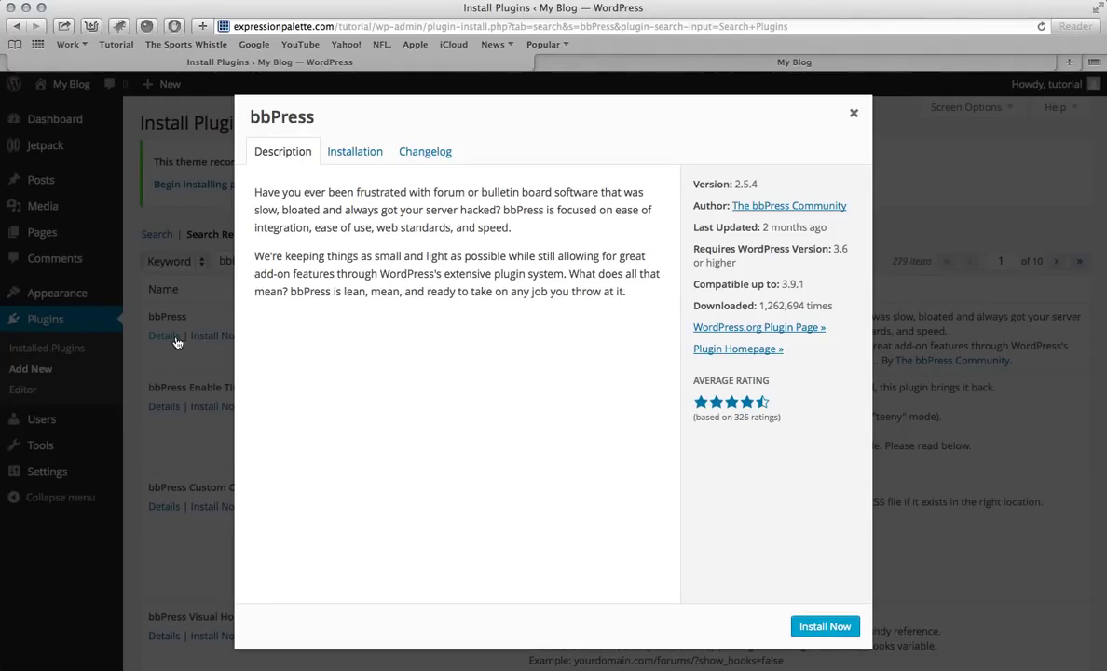
left_click(818, 633)
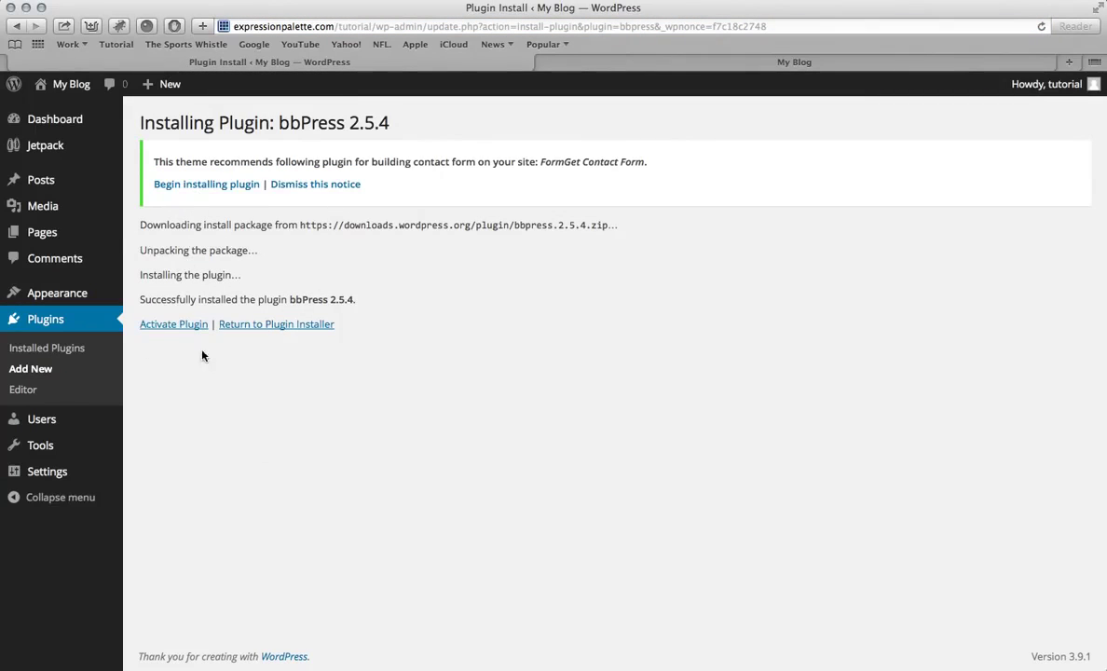
Activate the bbPress plugin so the Forums menu appears in the admin sidebar
left_click(175, 326)
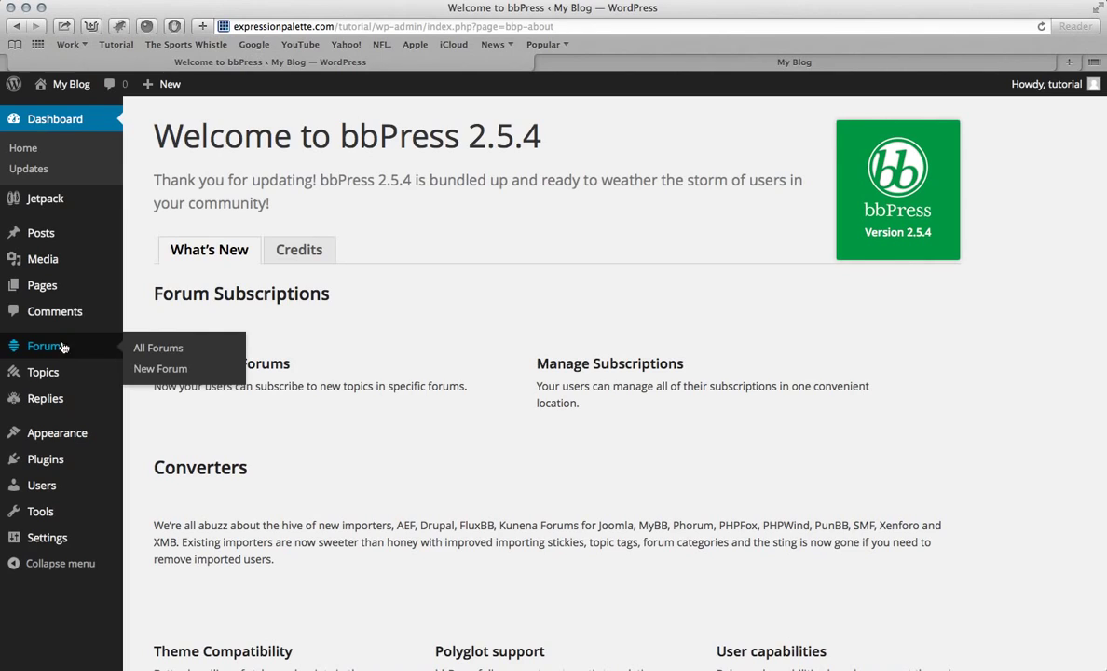
mouse_move(54, 352)
Publish a new forum titled 'Forum' and select its forum-2/ permalink
left_click(158, 369)
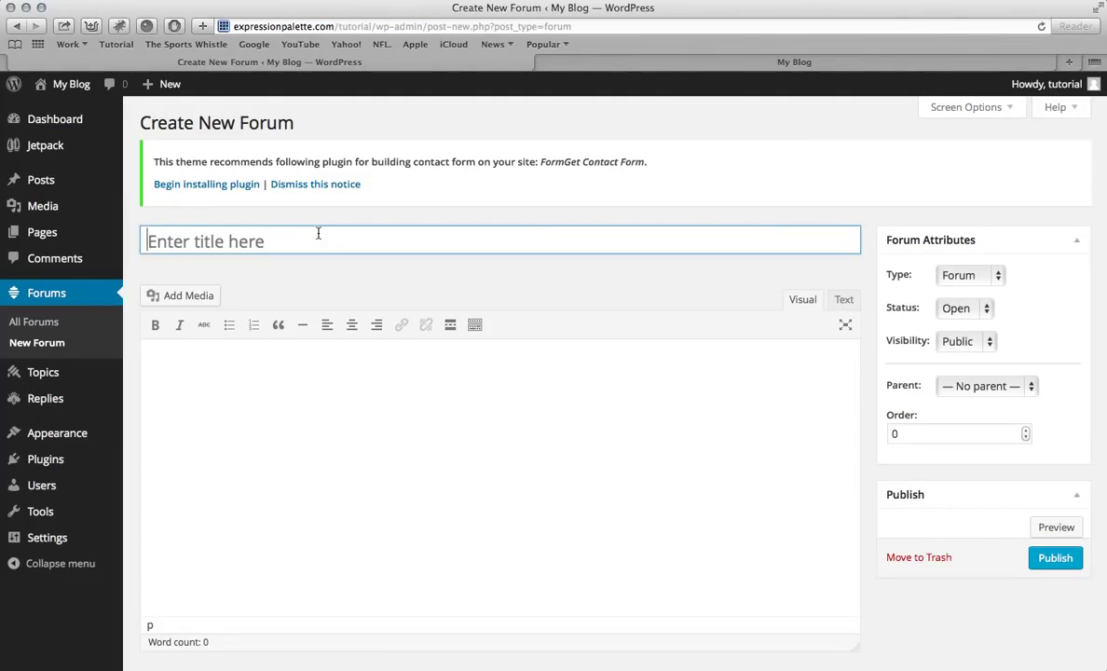
left_click_drag(239, 122, 300, 123)
key("ctrl+c")
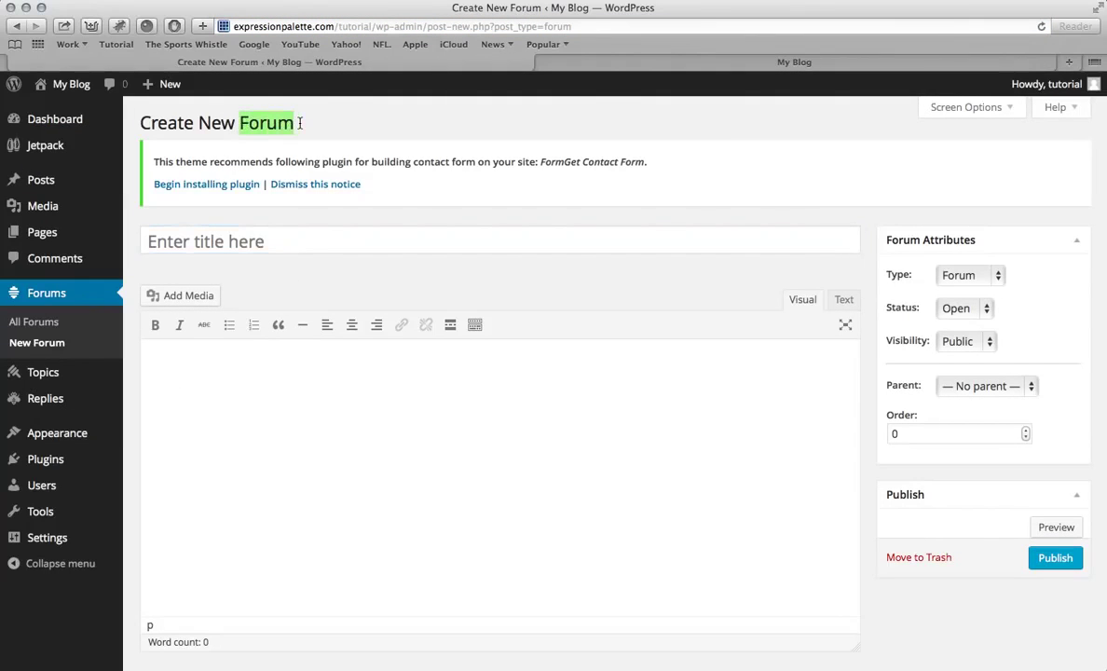
left_click(261, 244)
key("ctrl+v")
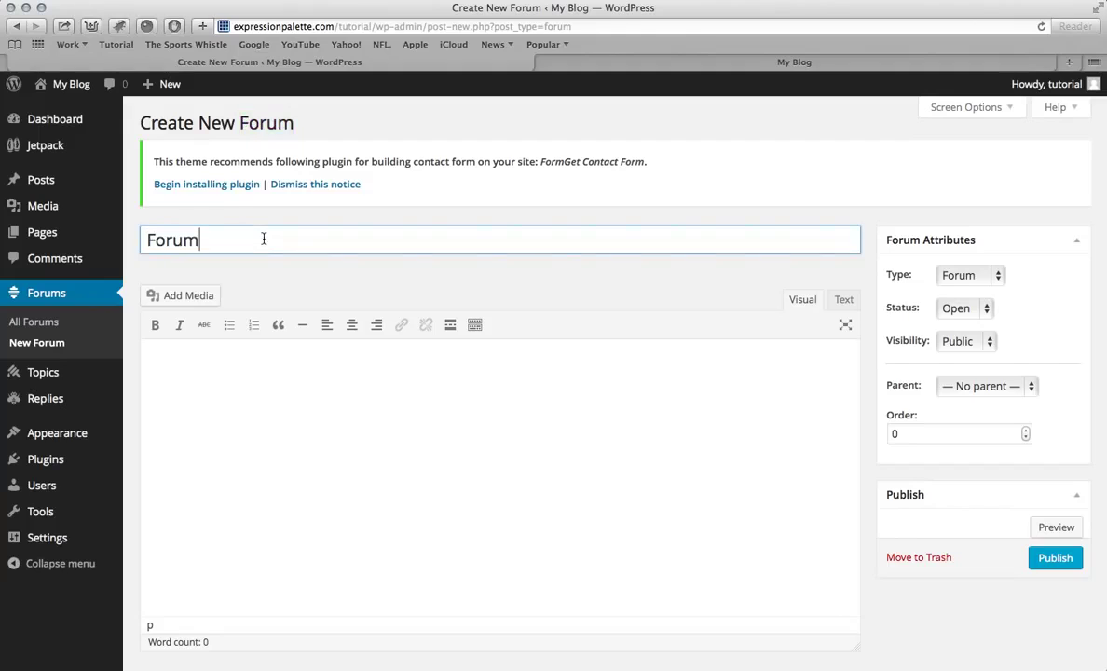
left_click(1054, 570)
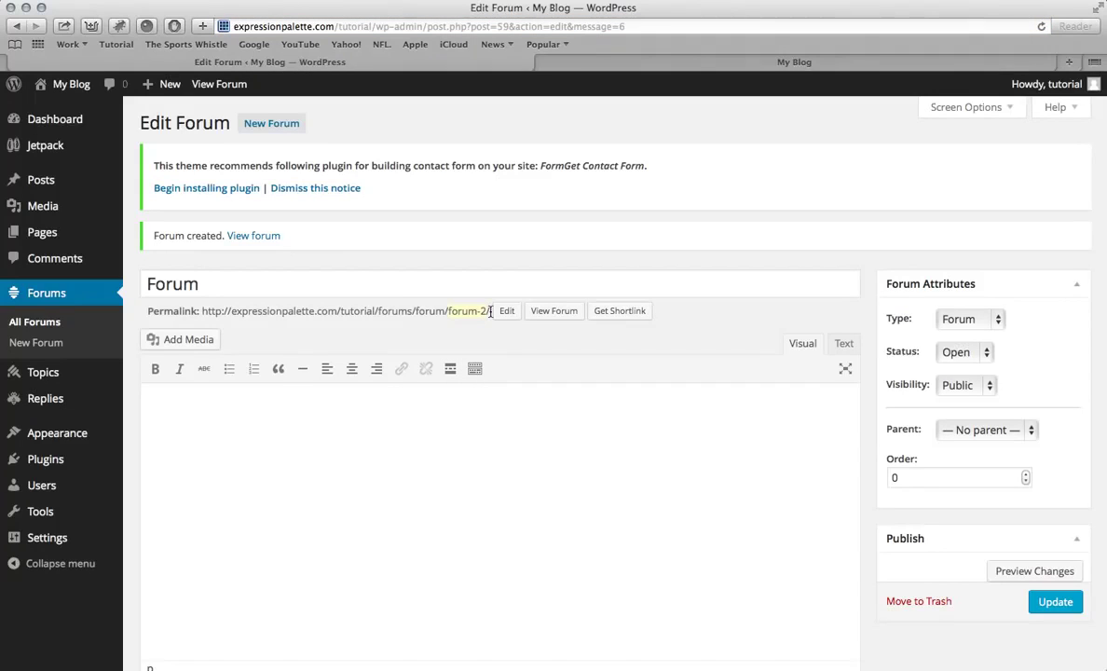
left_click_drag(491, 311, 203, 311)
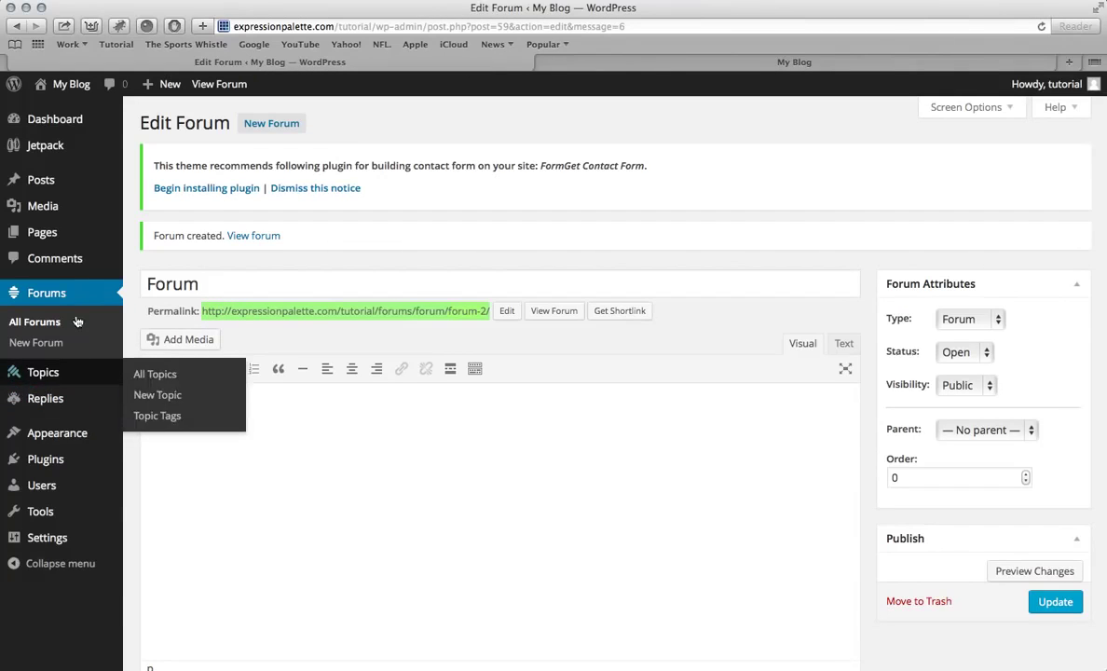
In the menu editor, pick the Forum from the Forums box
mouse_move(79, 433)
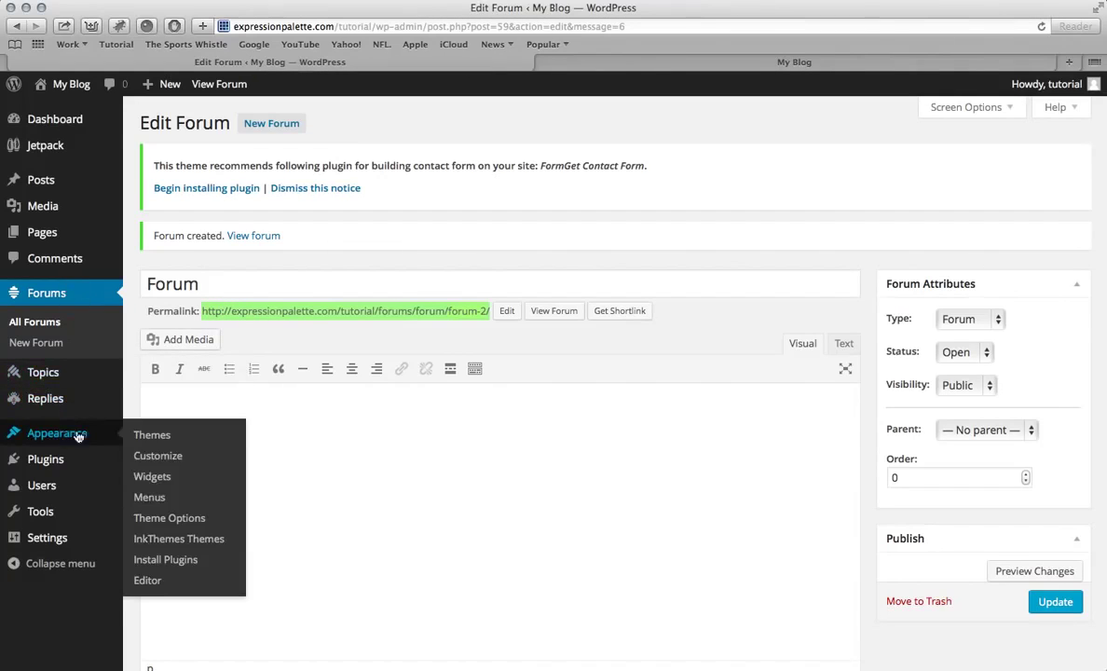
left_click(170, 500)
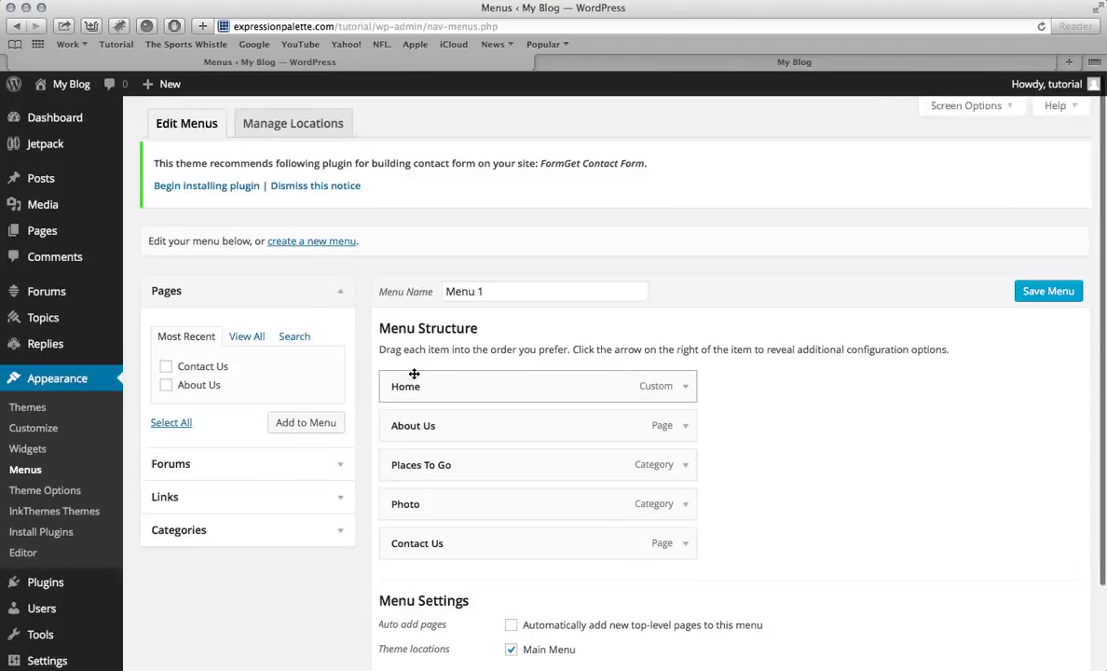
scroll(401, 373, "down", 2)
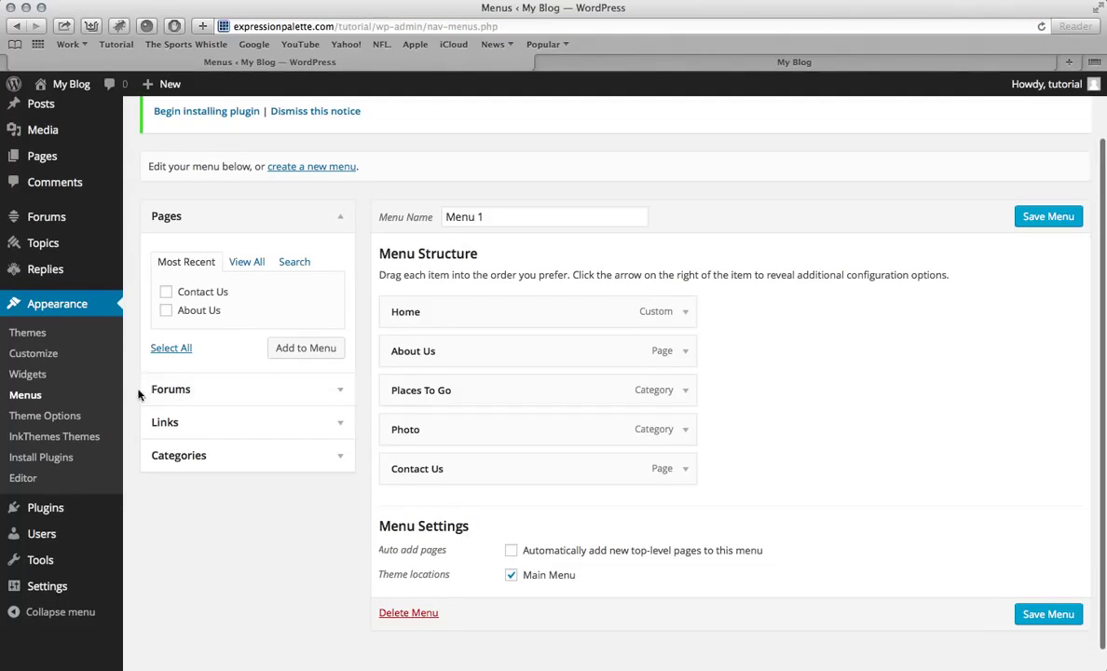
left_click(172, 393)
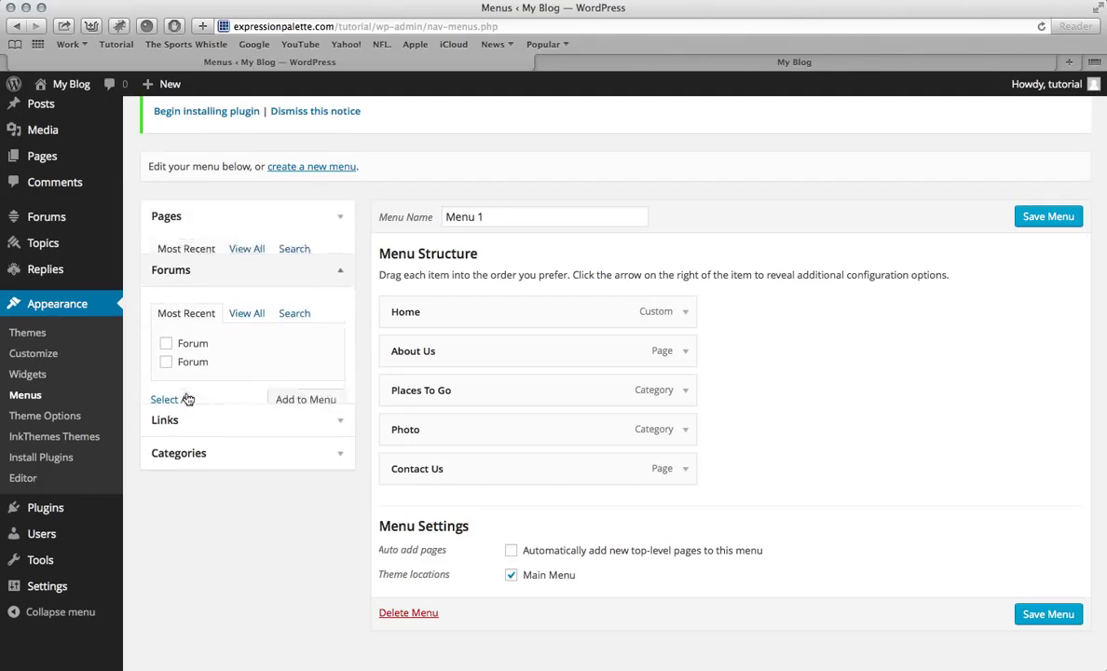
left_click(166, 326)
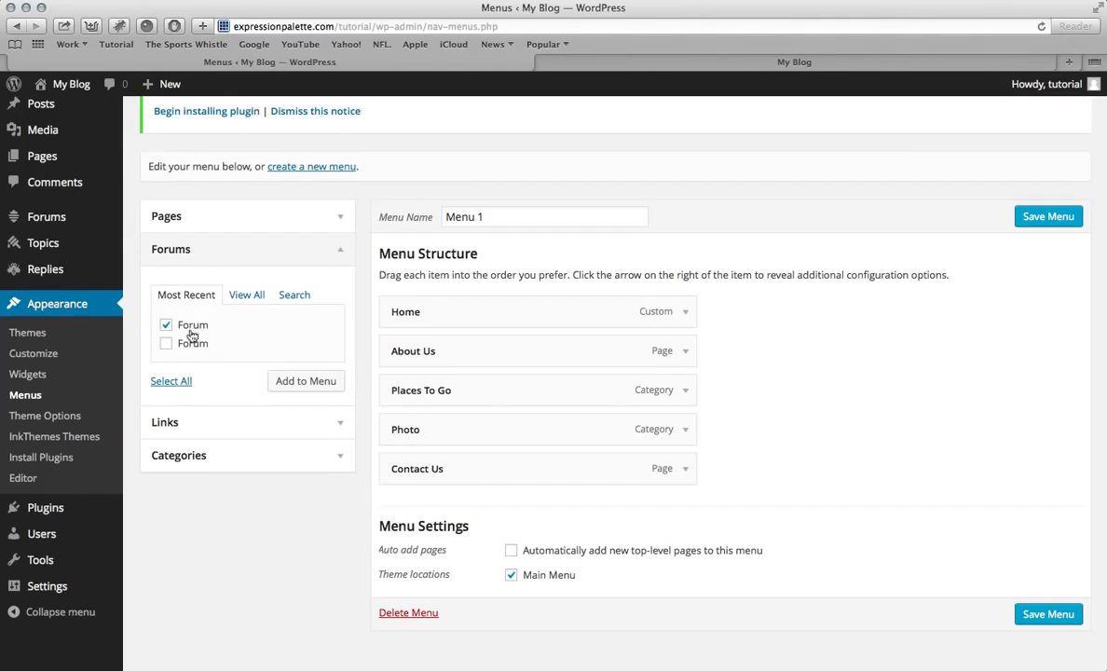
Add Forum to Menu 1 between Places To Go and Photo, then collapse the Forums box
left_click(294, 389)
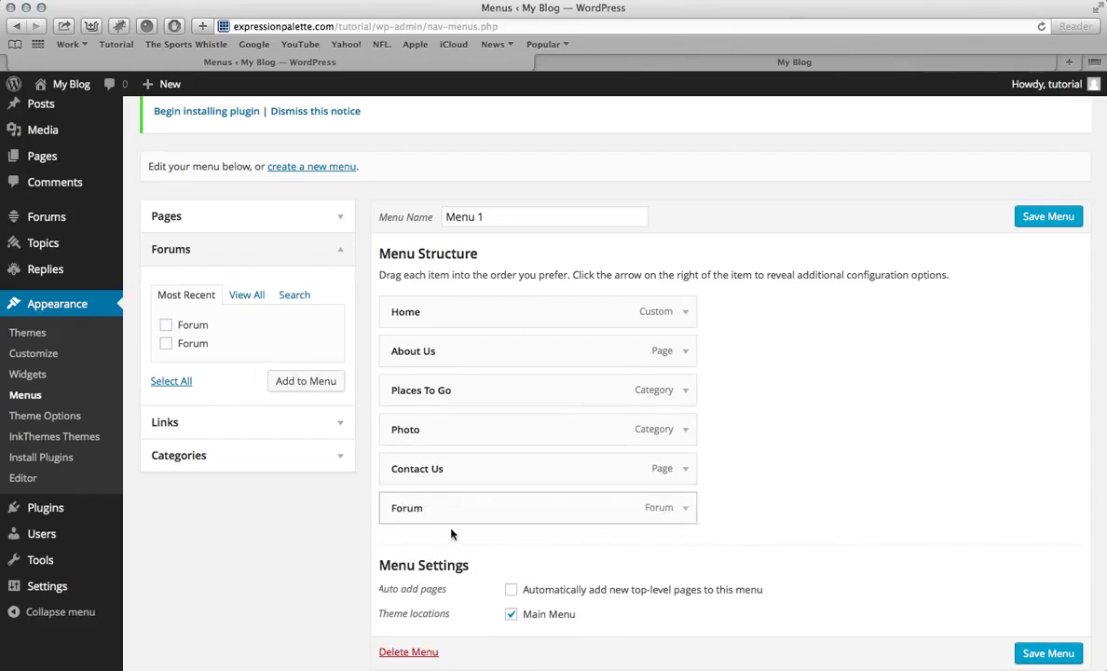
left_click_drag(453, 514, 421, 393)
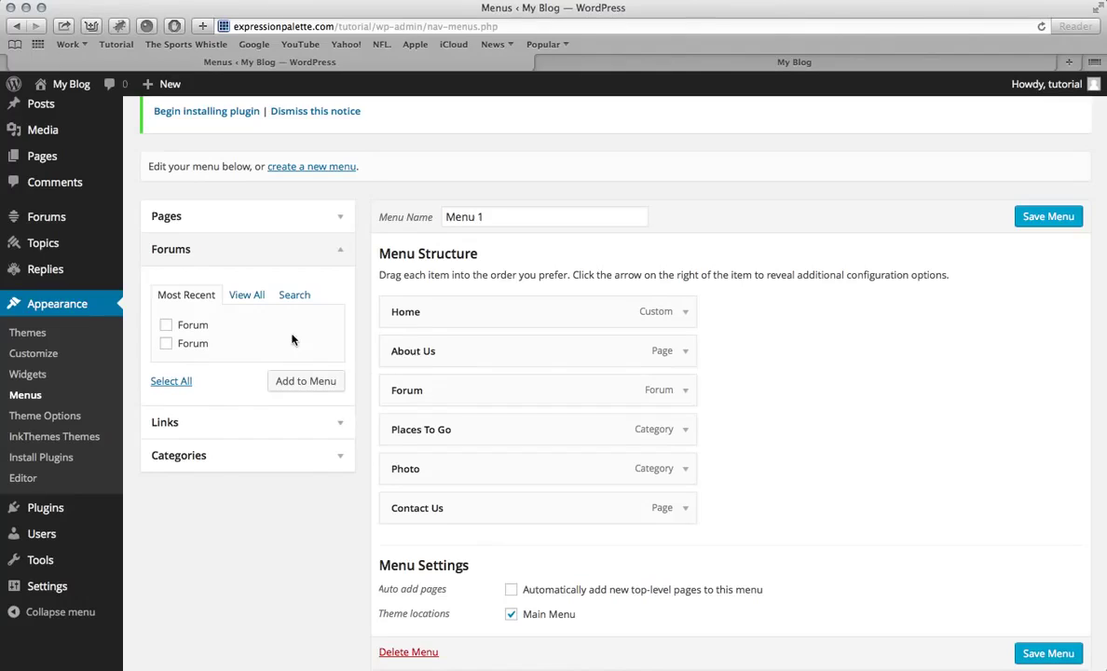
left_click_drag(482, 391, 502, 422)
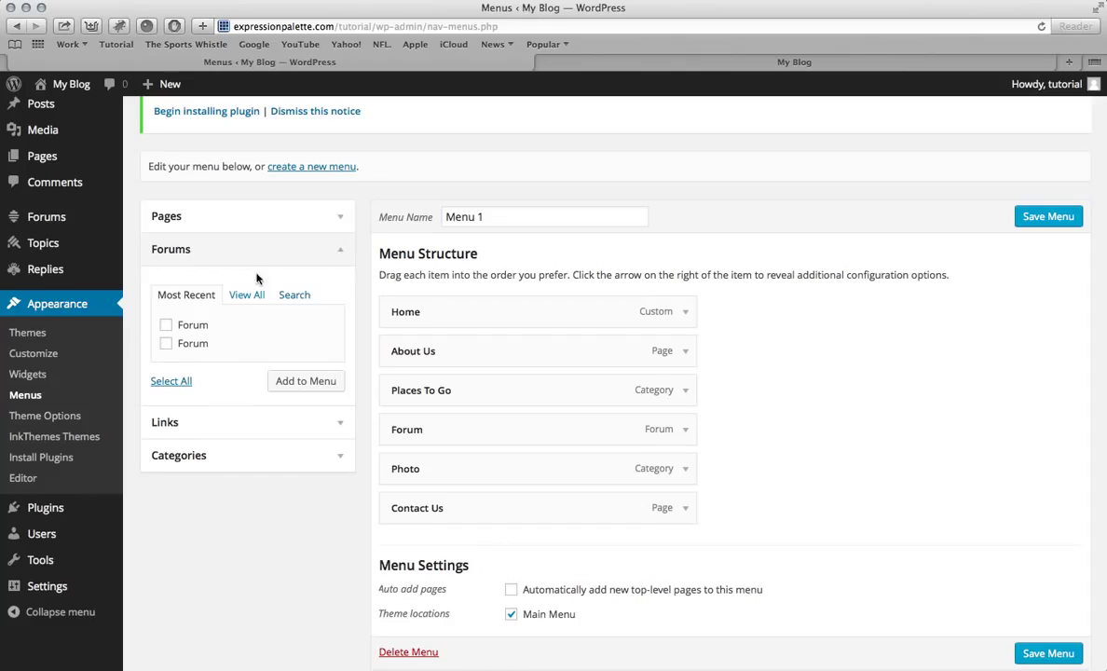
left_click(171, 246)
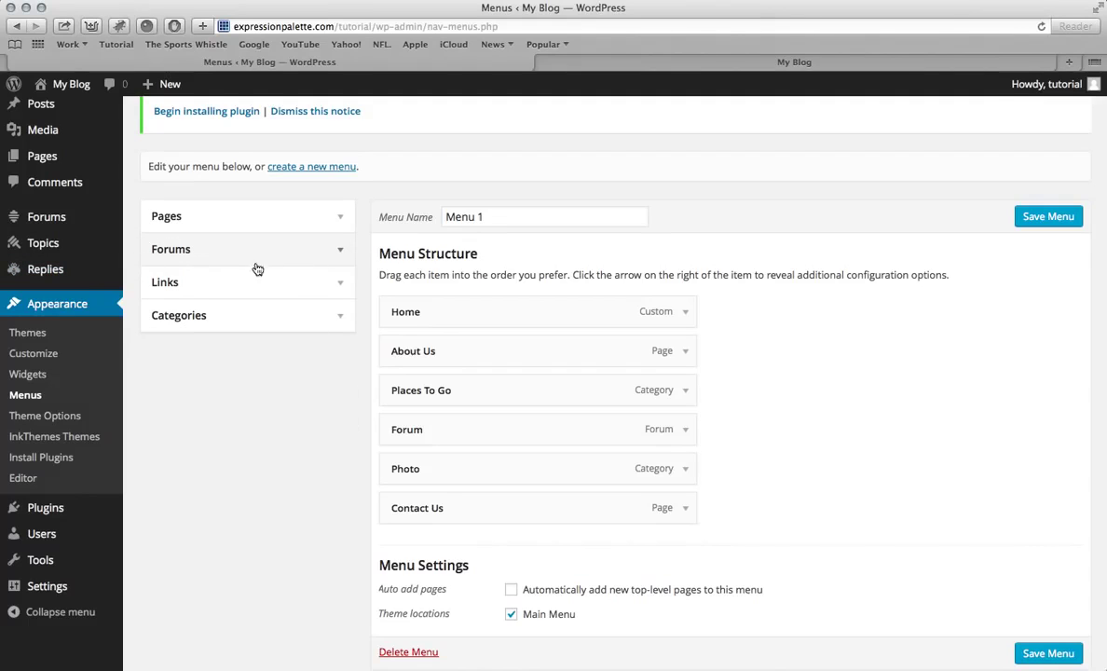
Add a custom link to the forum page's URL with link text 'Test' to Menu 1
left_click(197, 289)
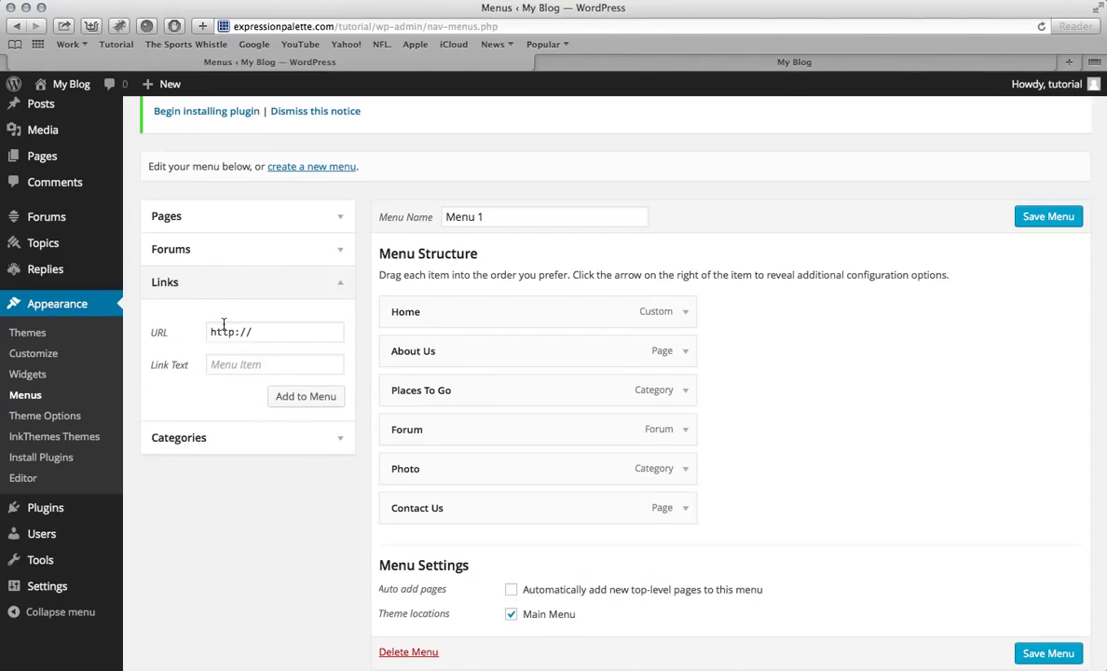
left_click(242, 334)
key("super+v")
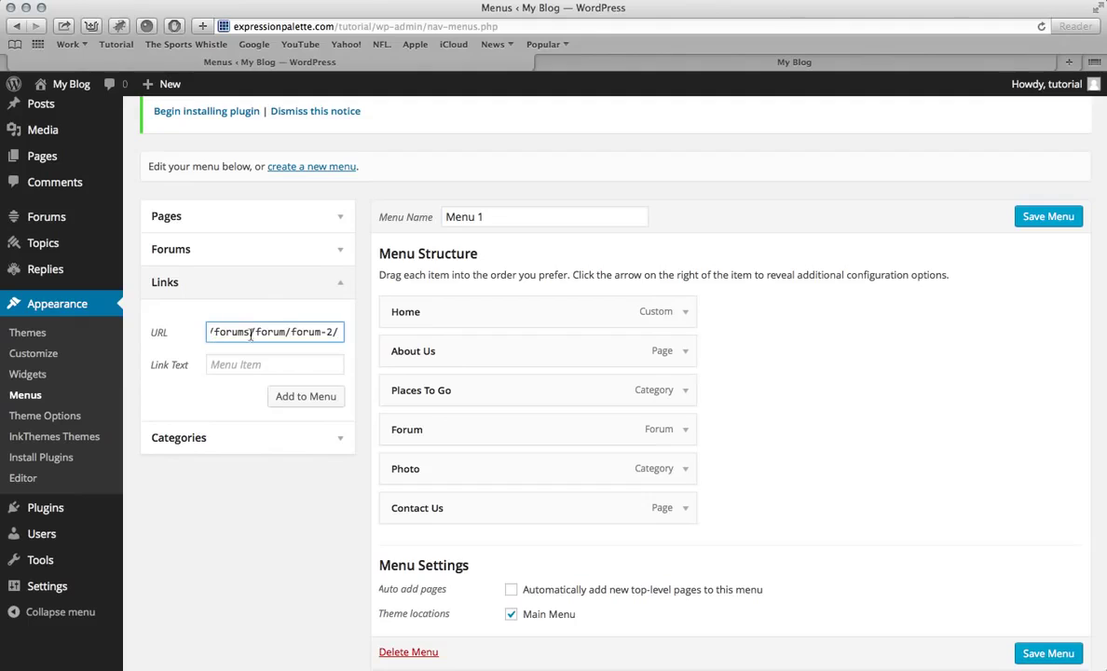
left_click(264, 365)
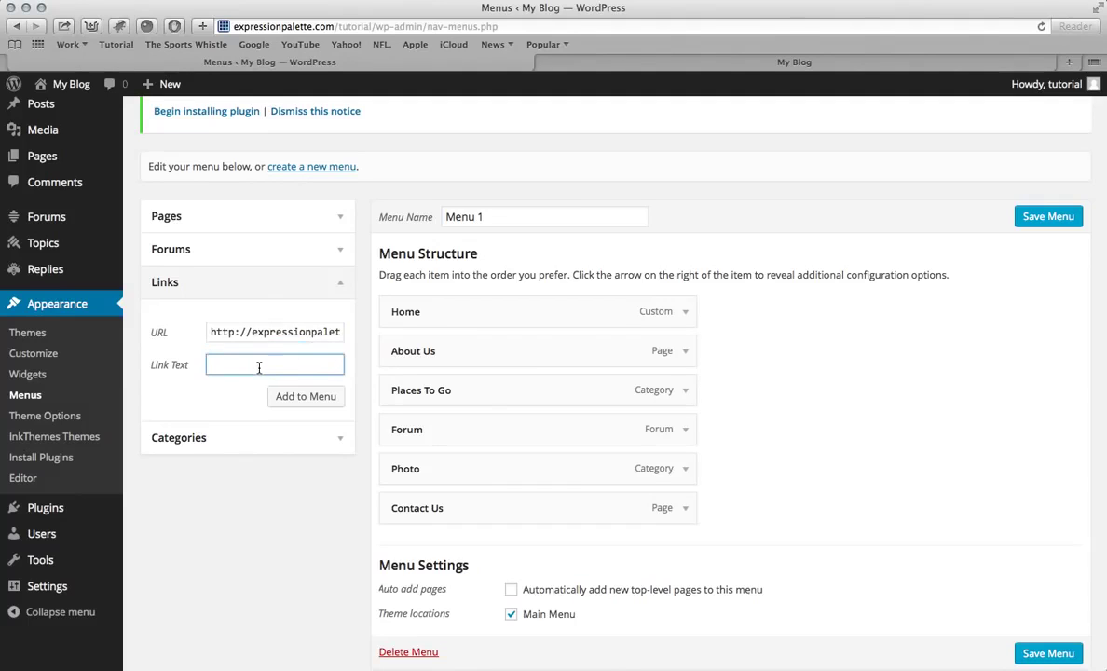
type("Test")
left_click(322, 399)
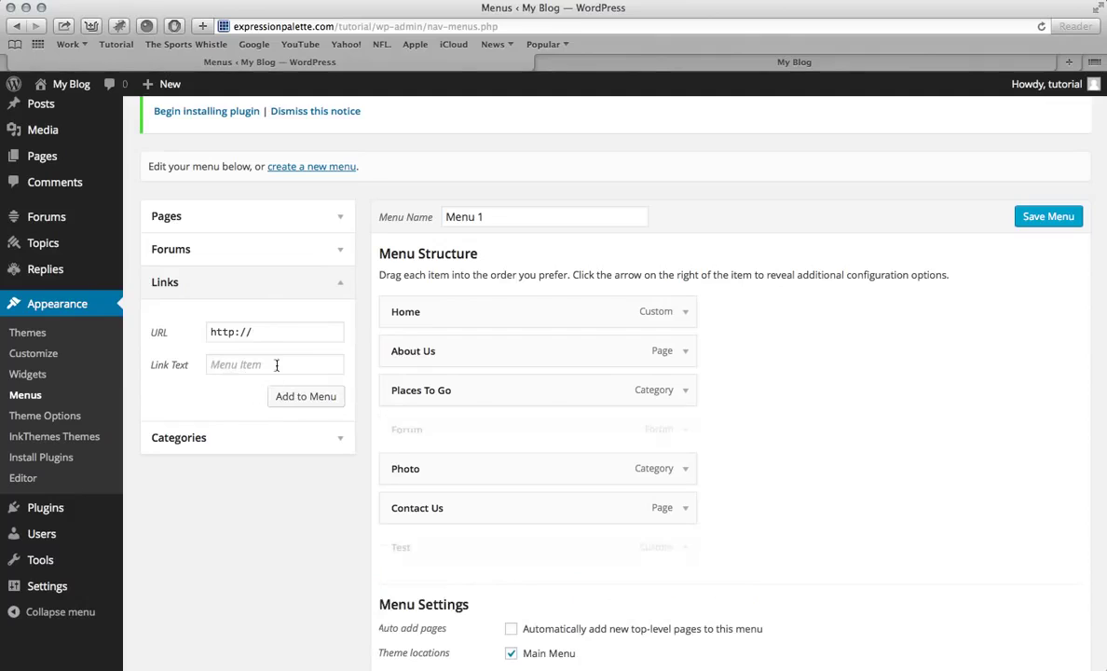
Place Test between Photo and Contact Us and assign Menu 1 to Main Menu
left_click_drag(452, 548, 432, 508)
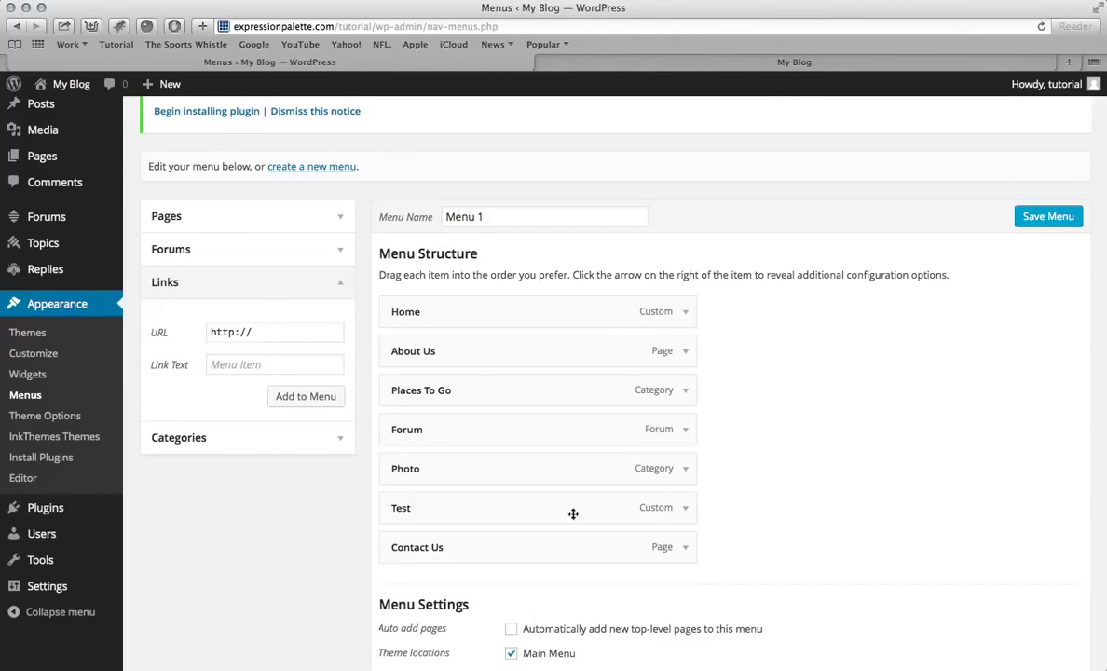
scroll(786, 412, "down", 3)
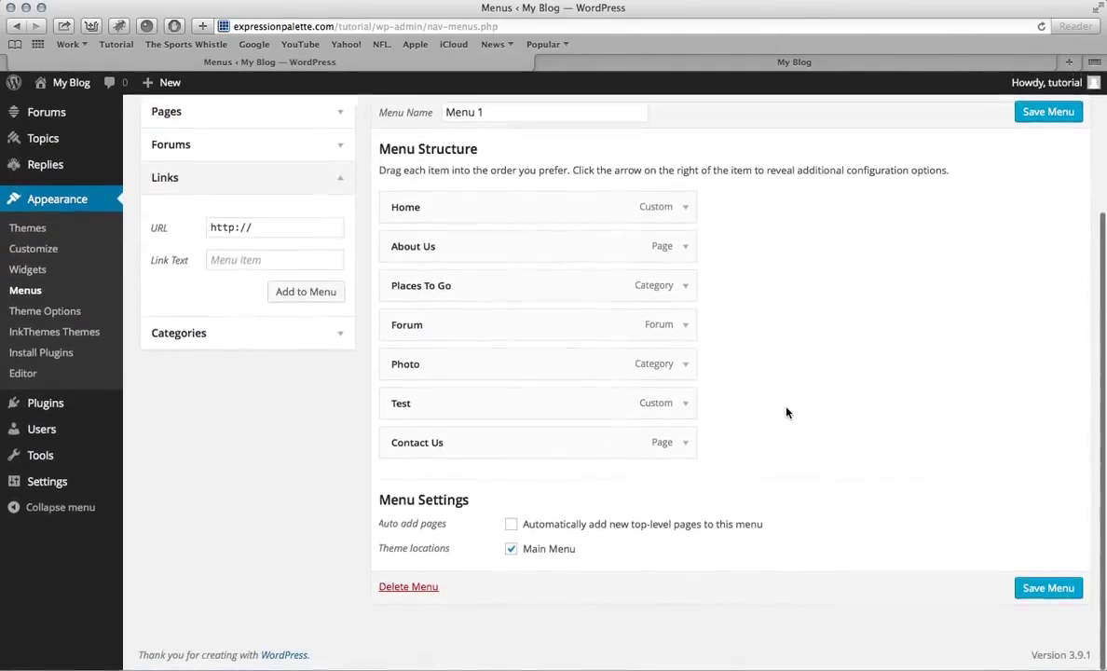
left_click(511, 551)
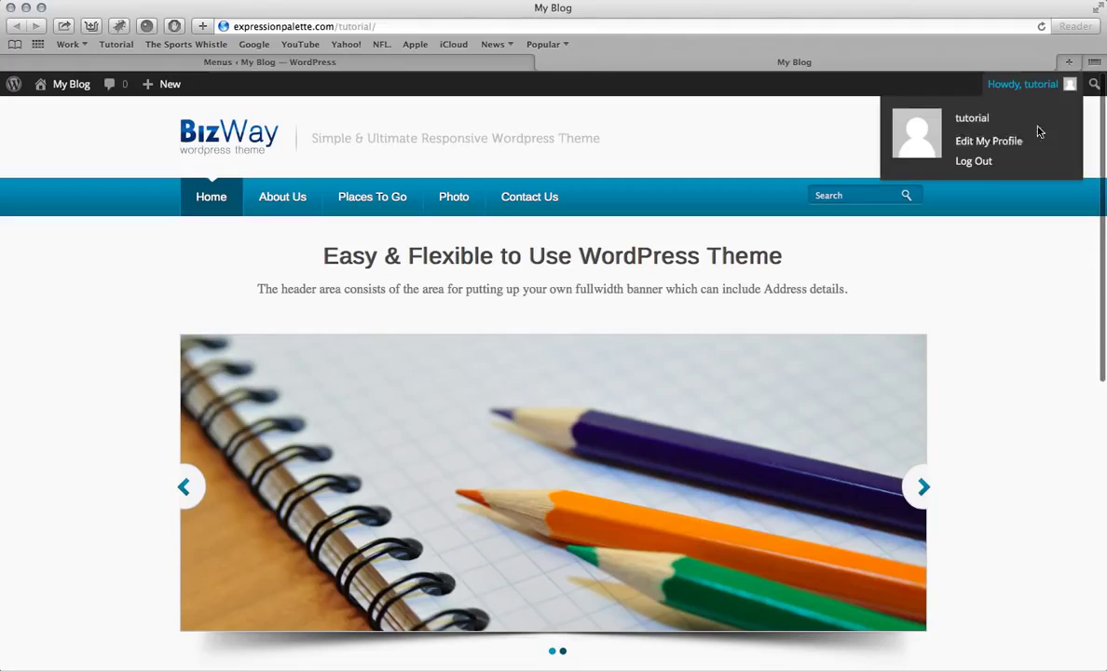
Reload the live site, view the empty page under the Forum tab, then follow the Test tab
left_click(1042, 26)
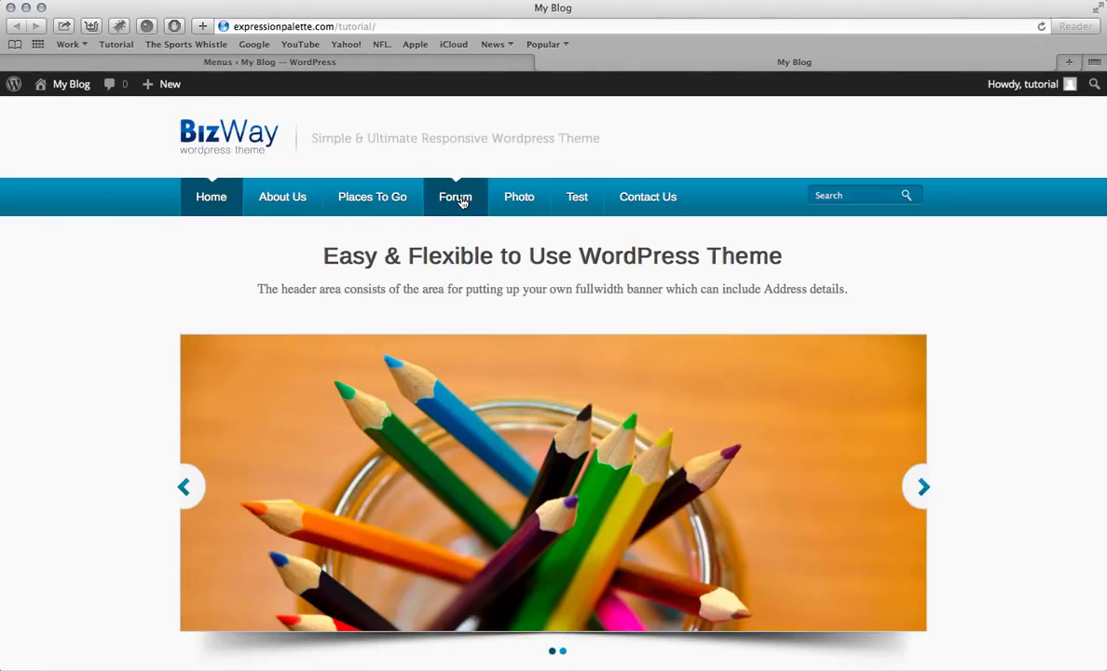
left_click(460, 197)
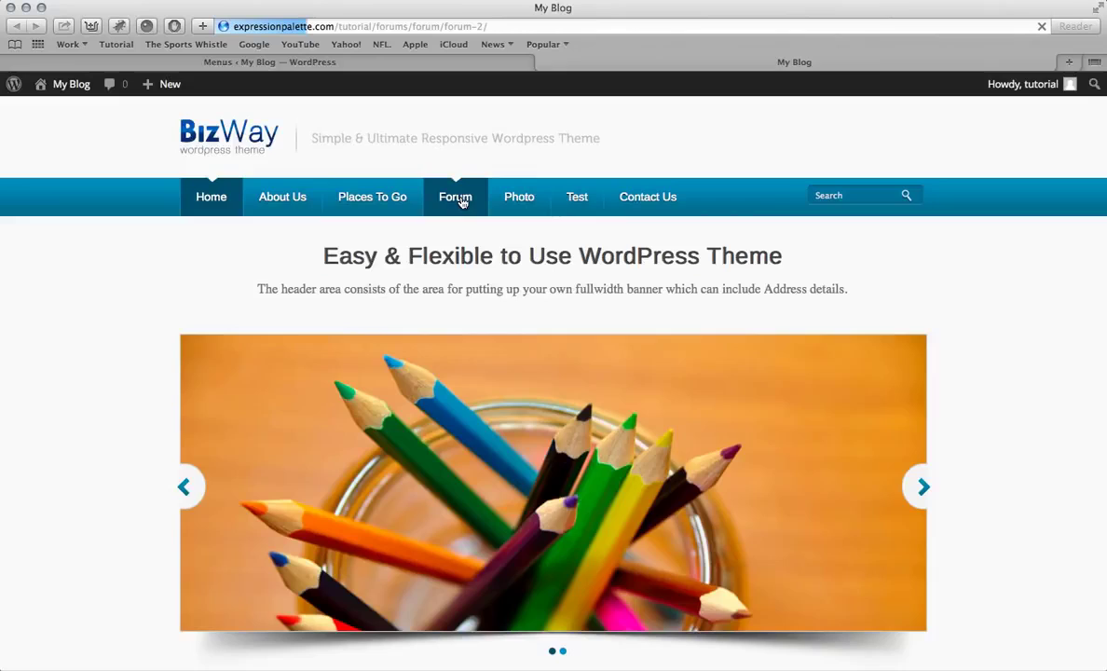
scroll(460, 289, "down", 10)
scroll(461, 290, "up", 5)
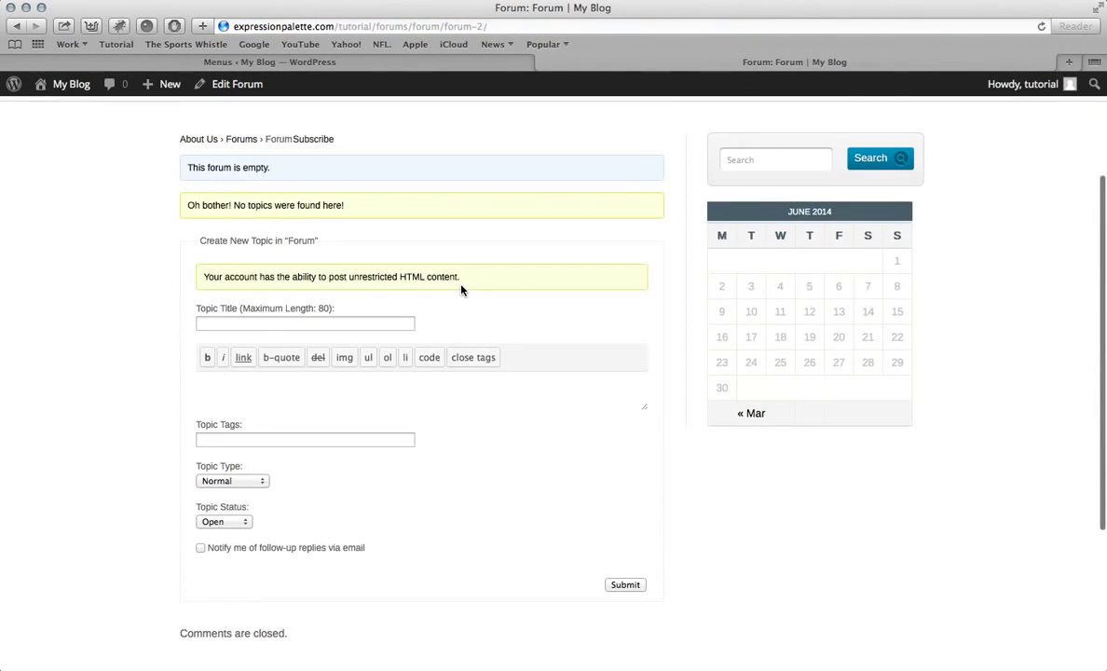
scroll(343, 240, "up", 3)
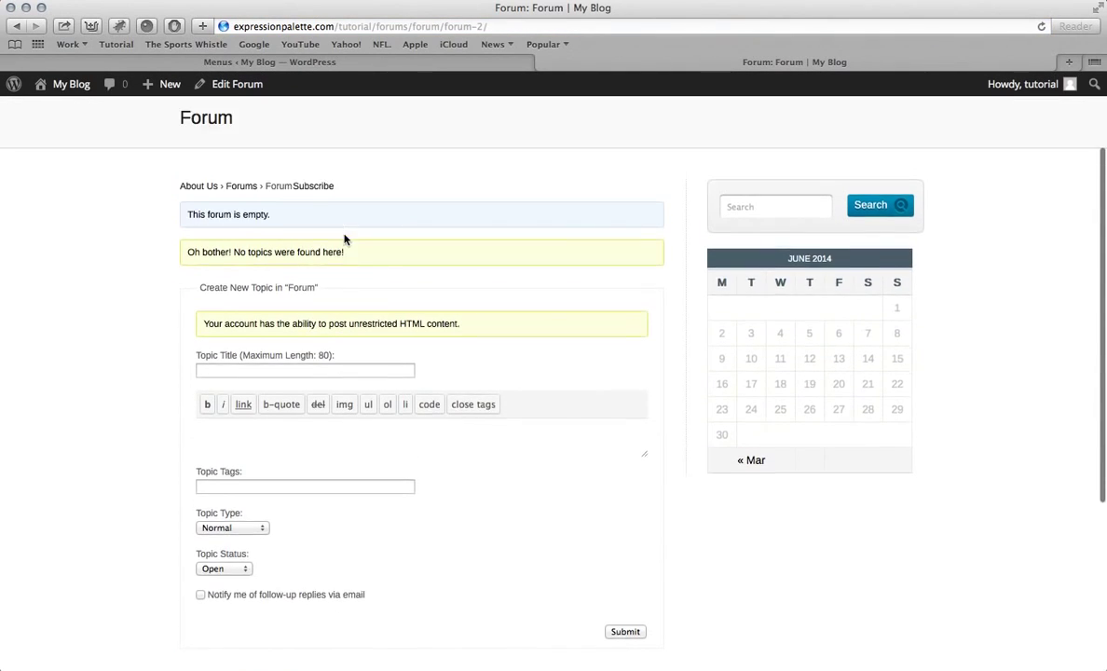
scroll(342, 283, "down", 2)
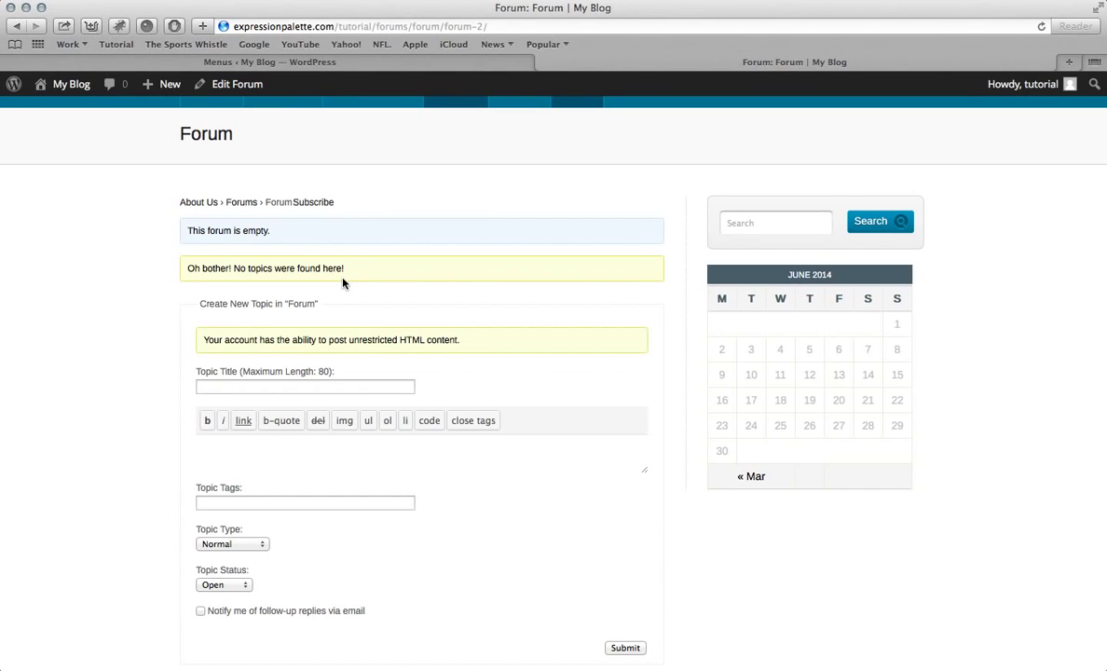
scroll(343, 283, "down", 2)
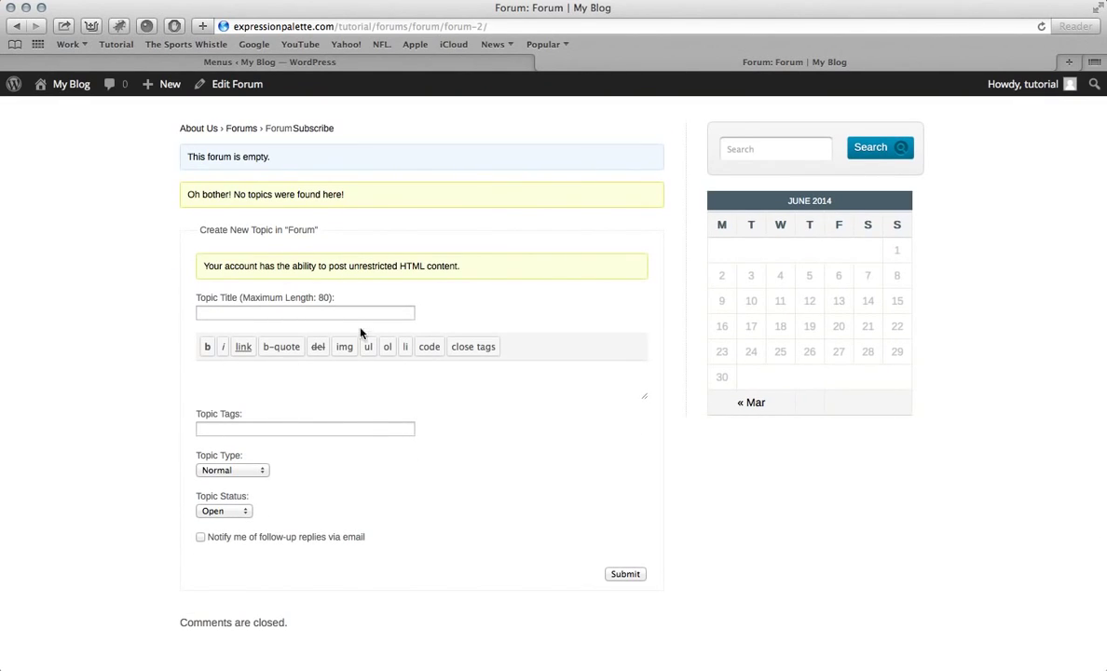
scroll(262, 290, "down", 5)
scroll(262, 291, "up", 9)
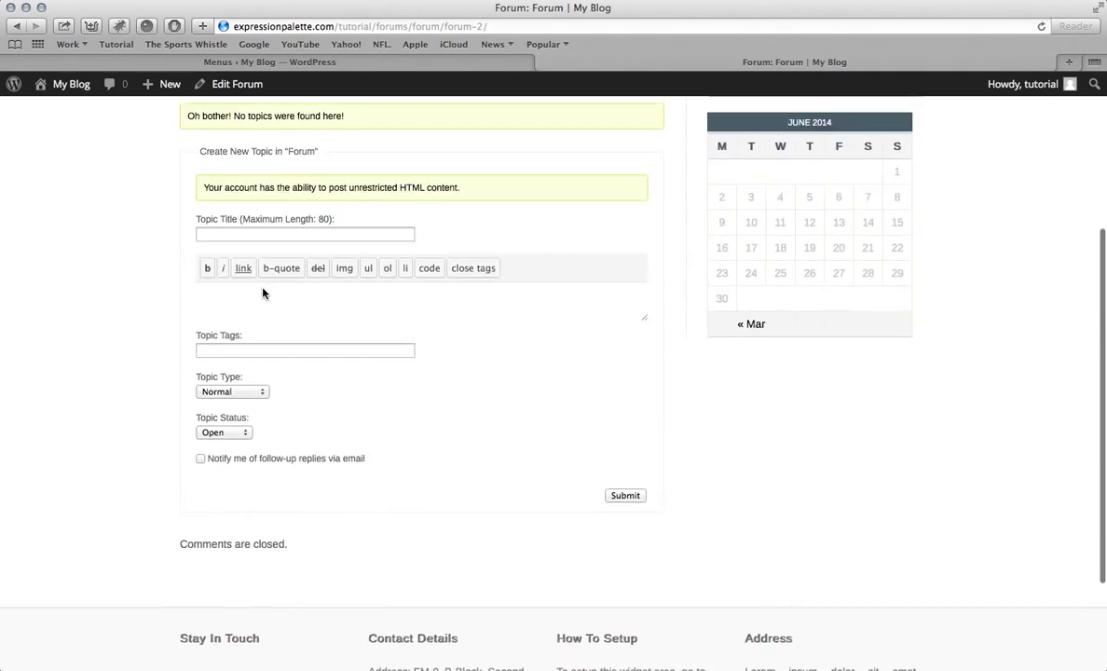
left_click(571, 211)
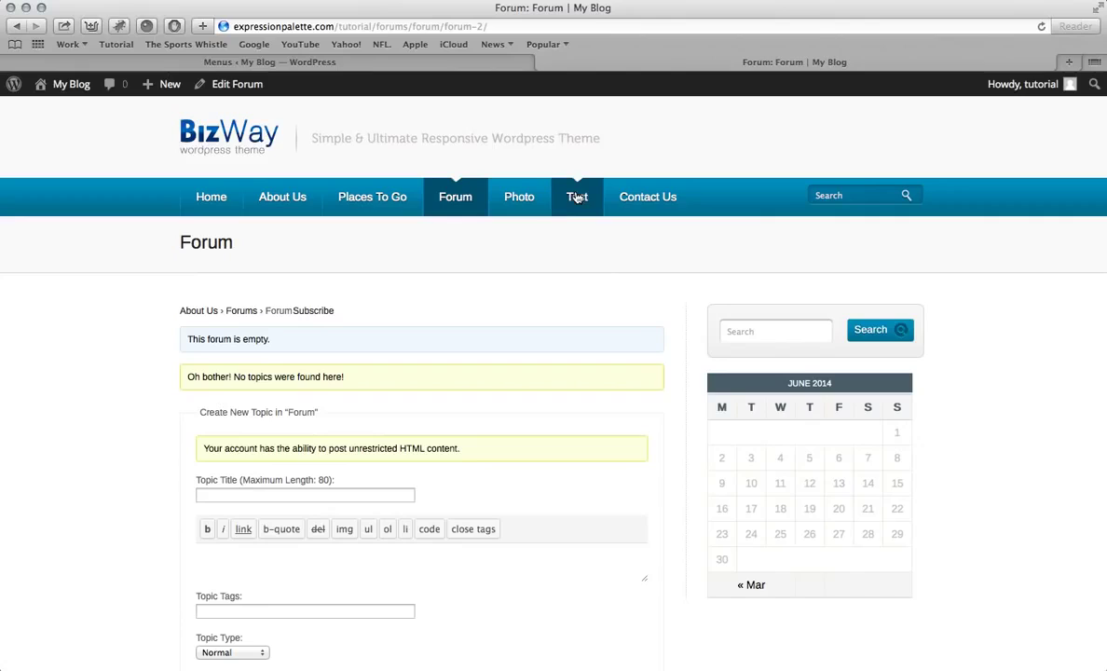
left_click(588, 212)
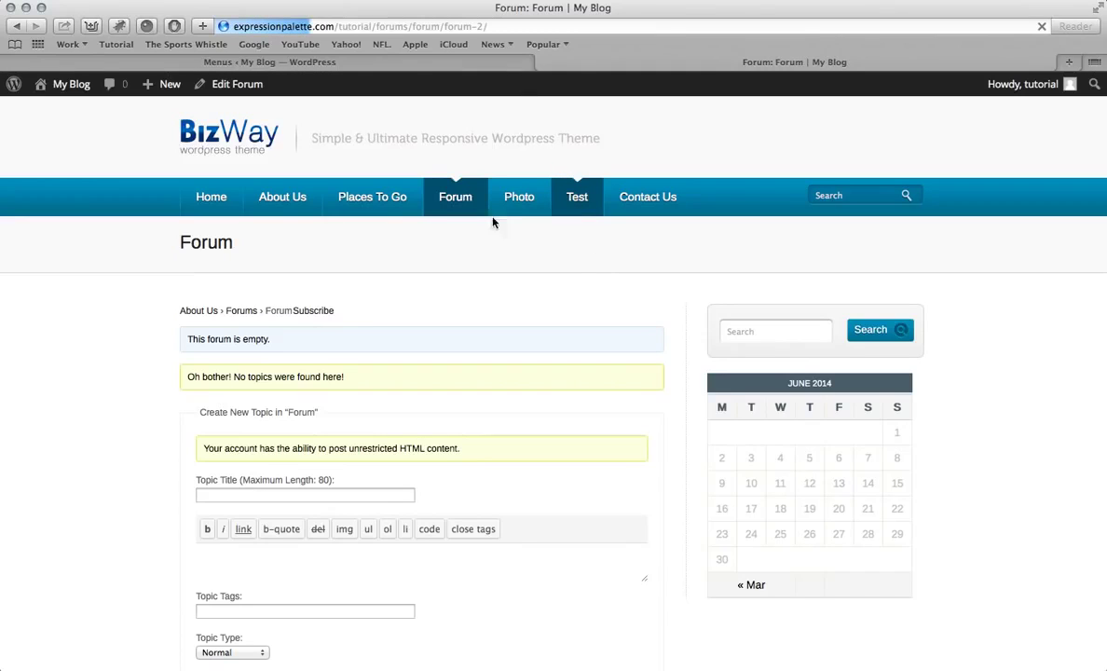